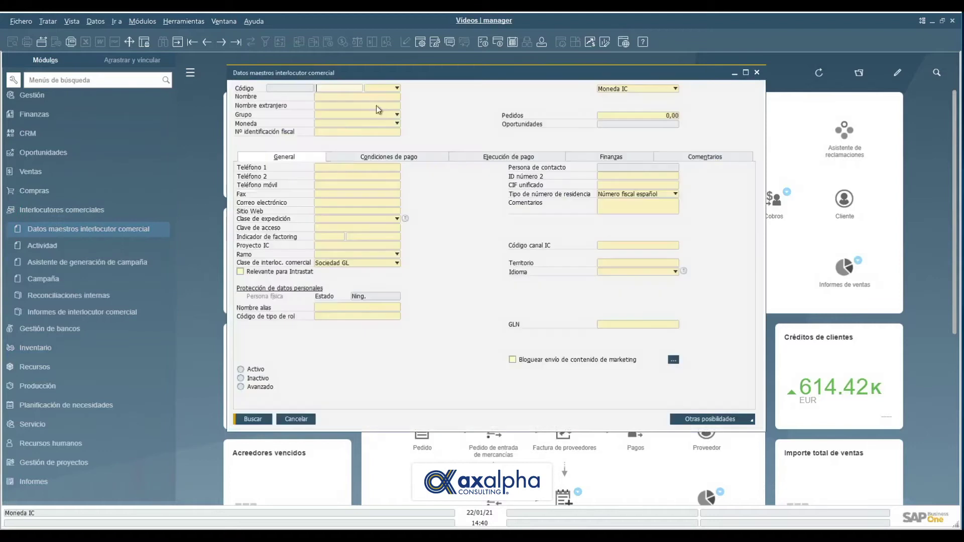
Find the customer EURO MIL TV2 in the business partner master data and open its record
left_click(396, 88)
left_click(341, 98)
left_click(337, 89)
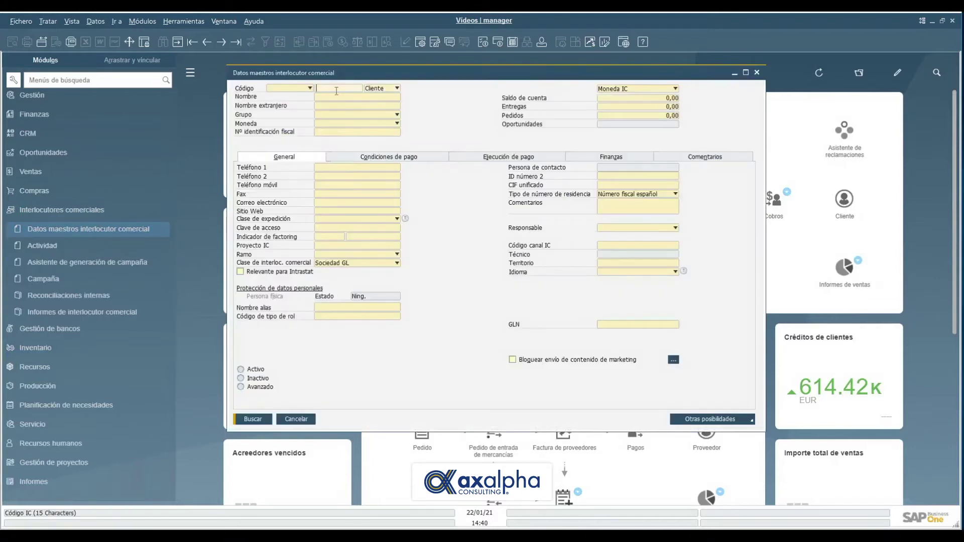
key("Tab")
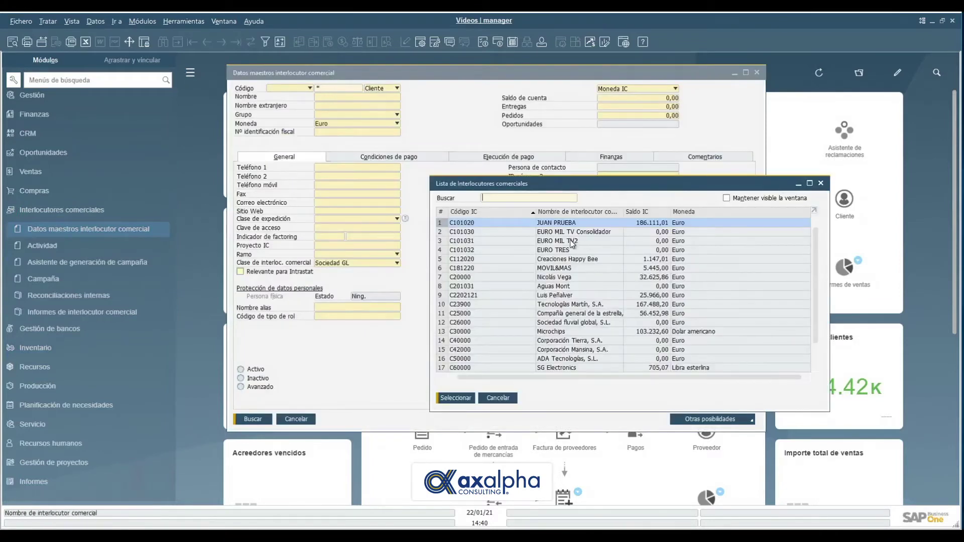
left_click(557, 240)
left_click(457, 398)
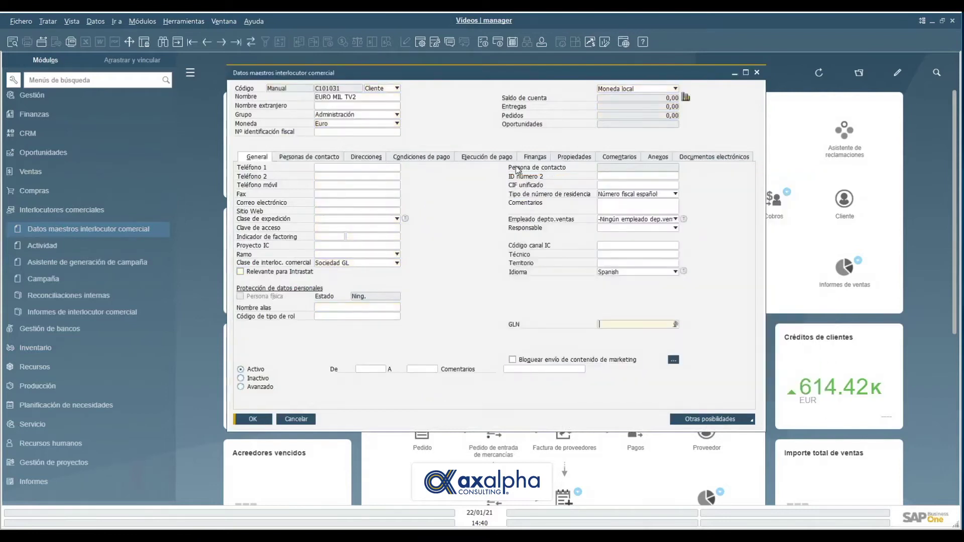
Set EURO MIL TV Consolidador as the consolidating partner in EURO MIL TV2's finance data and update the record
left_click(536, 159)
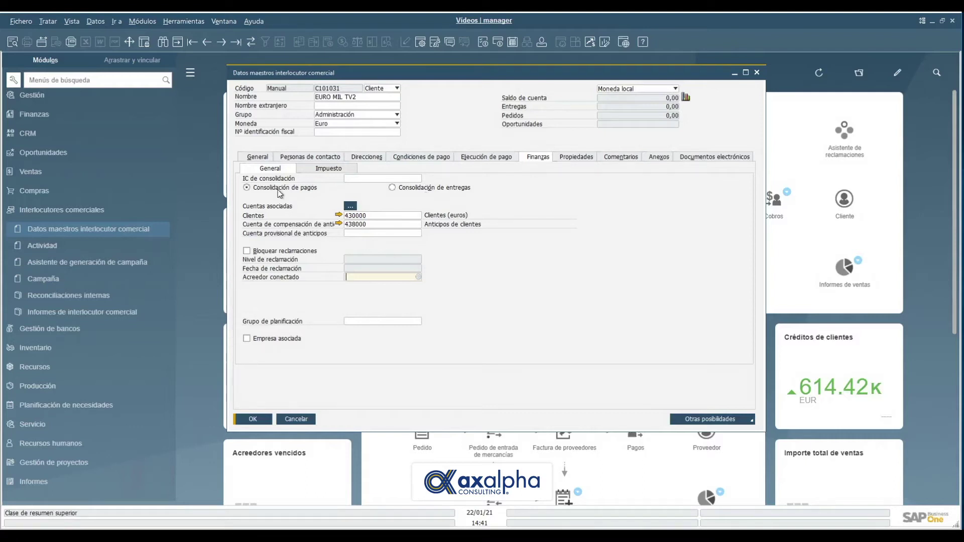
left_click(366, 179)
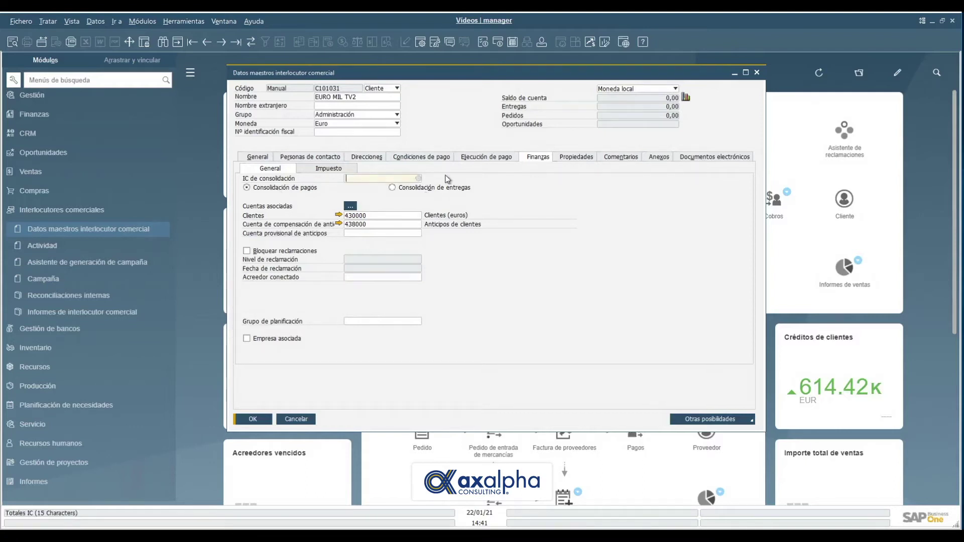
left_click(417, 178)
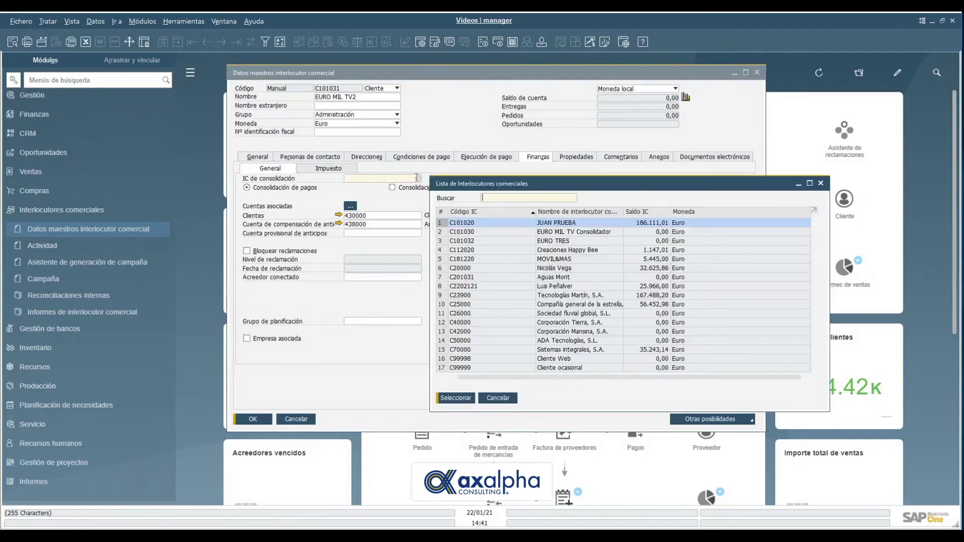
left_click(463, 232)
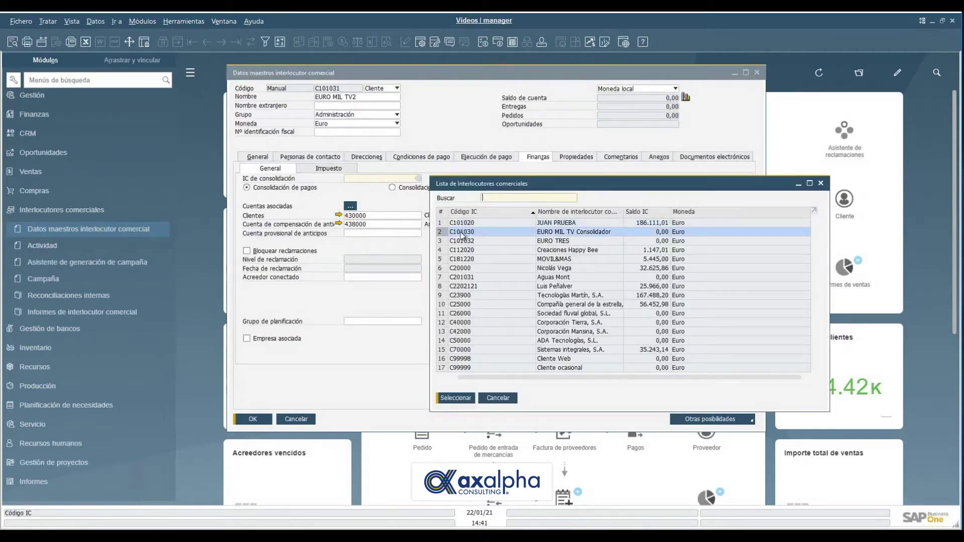
left_click(457, 398)
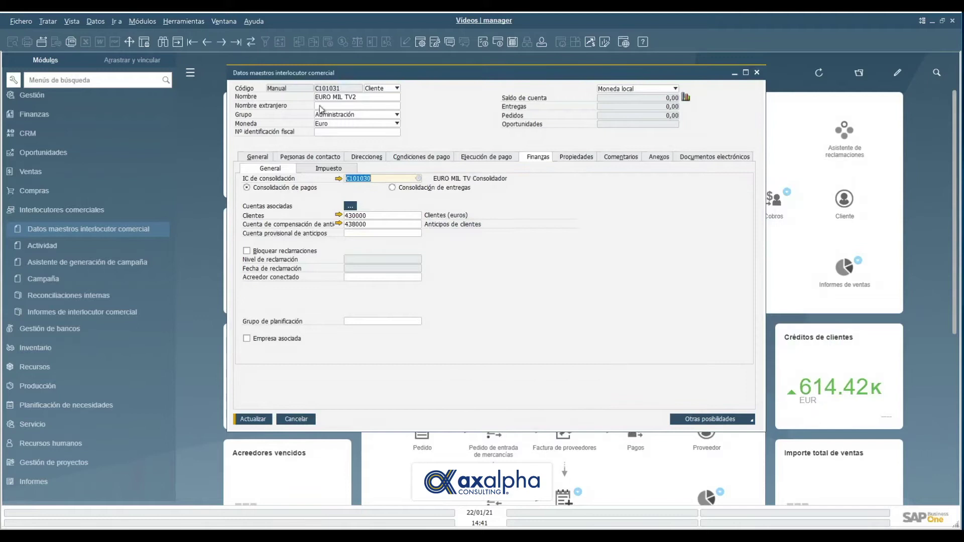
left_click(256, 419)
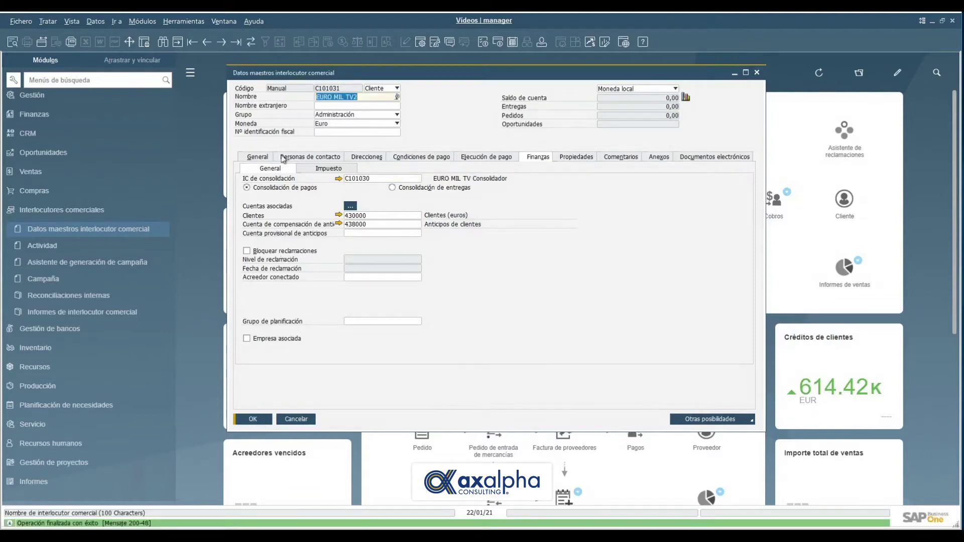
Assign EURO MIL TV Consolidador as the consolidating partner on the EURO TRES customer record and save the update
left_click(388, 180)
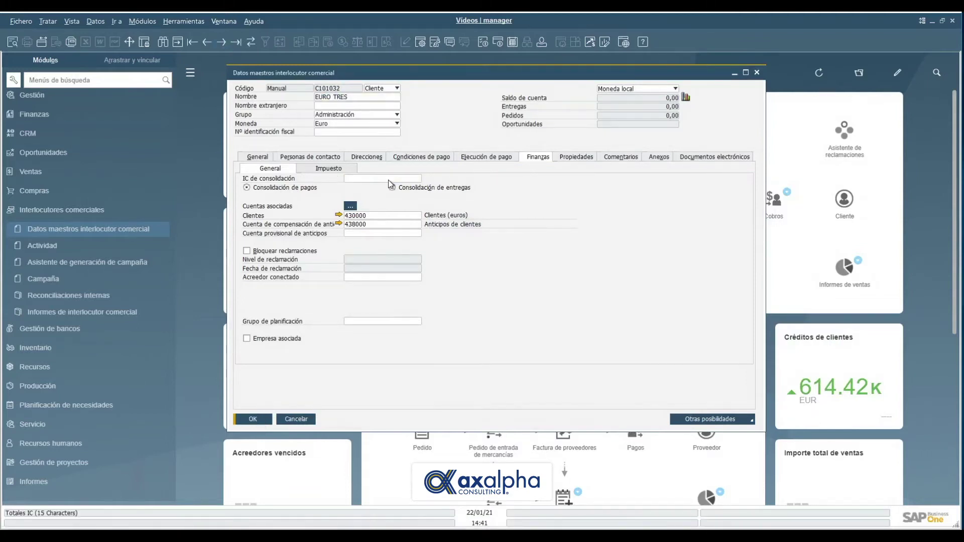
left_click(418, 179)
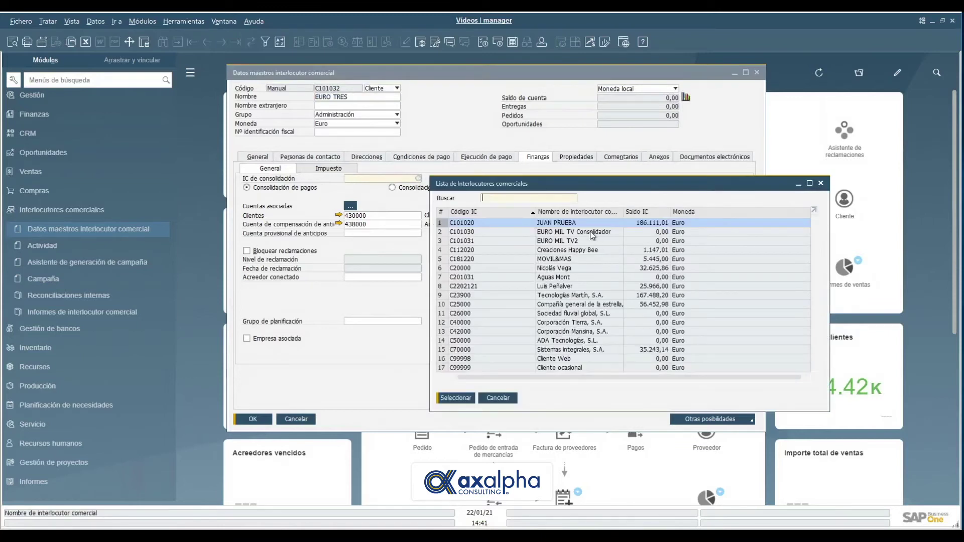
left_click(590, 231)
left_click(456, 398)
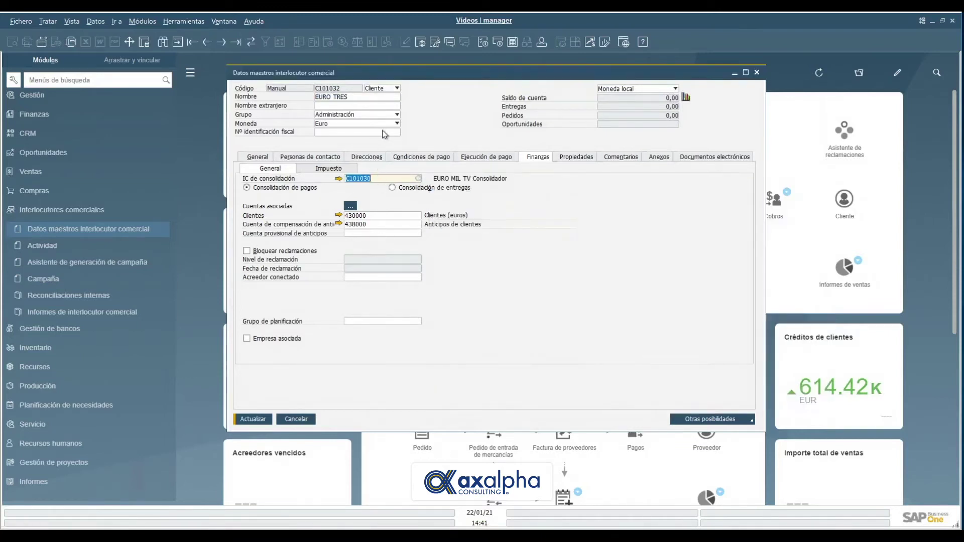
left_click(257, 420)
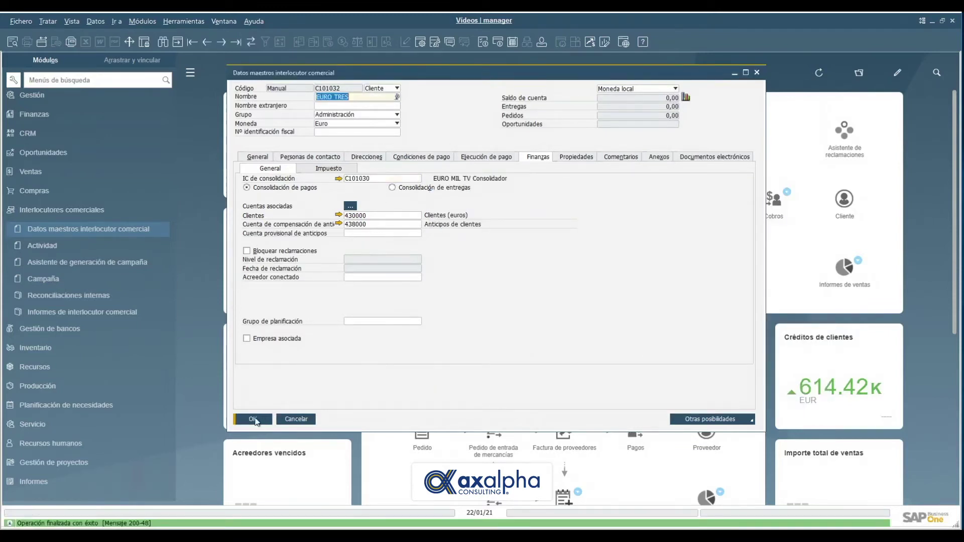
Put the master data window aside and start a customer invoice for EURO TRES
left_click(735, 72)
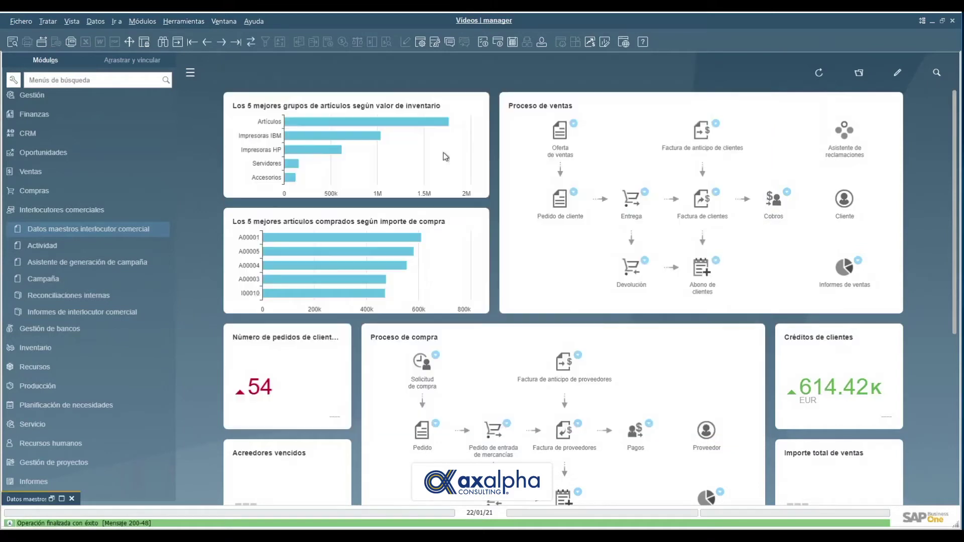
left_click(88, 211)
left_click(705, 200)
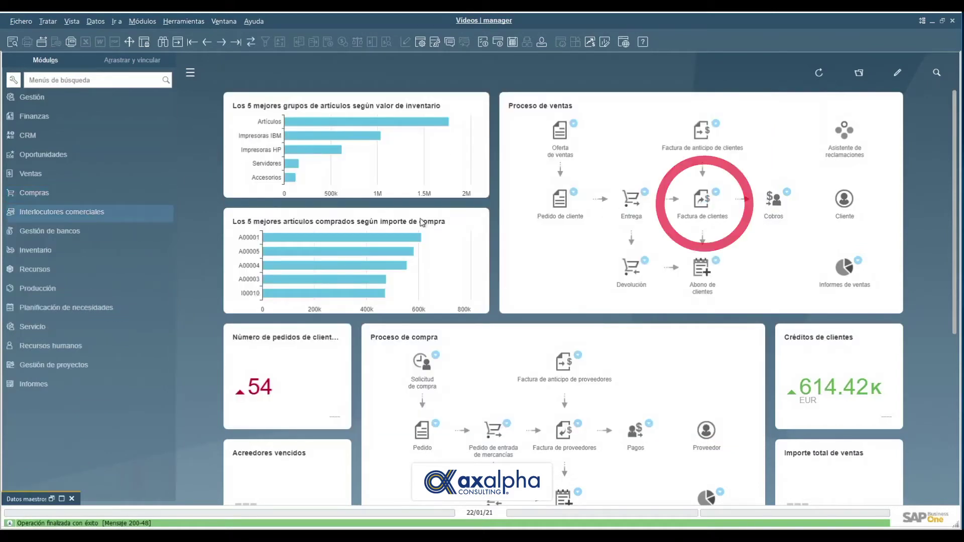
left_click(532, 75)
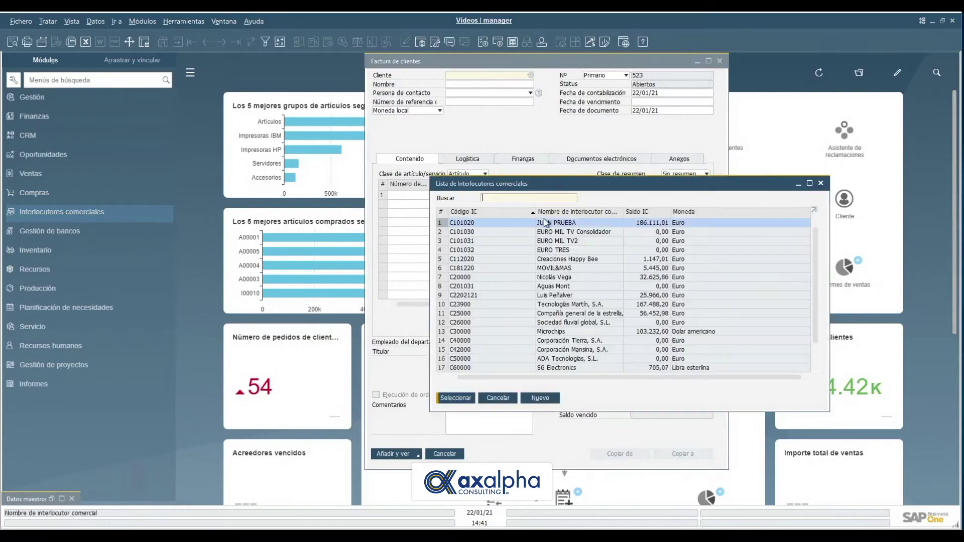
left_click(553, 255)
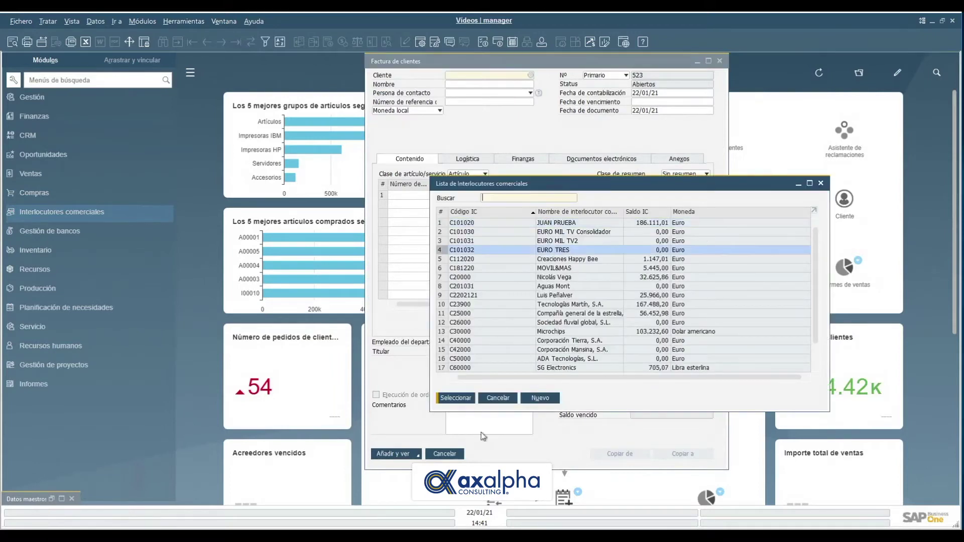
left_click(456, 398)
Add item C00006, Tarjeta de red 10/100, to the first line of the invoice
left_click(435, 203)
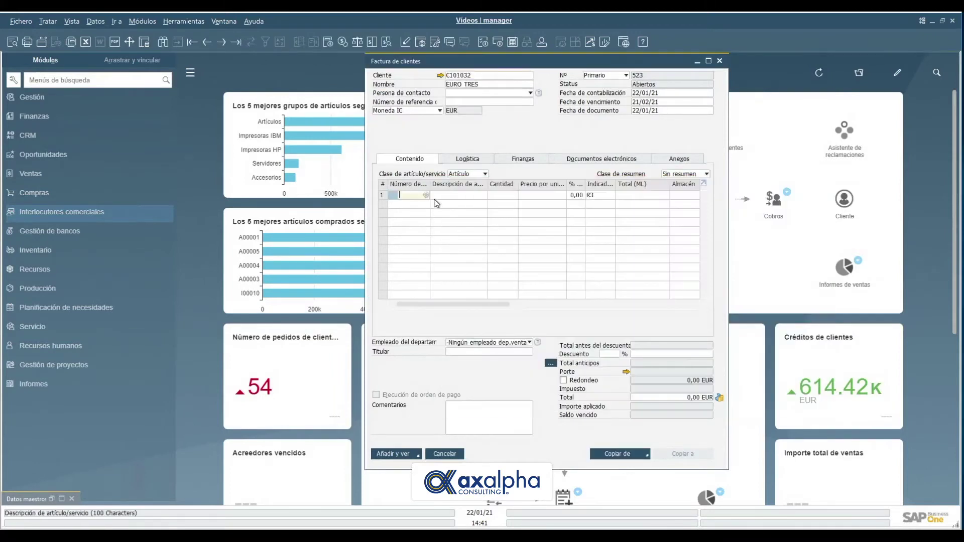
key("Tab")
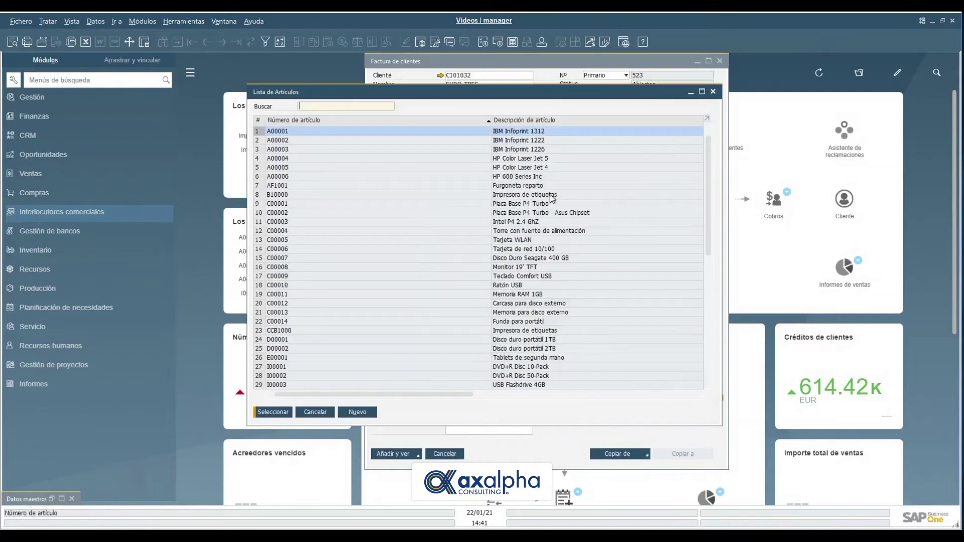
left_click(506, 250)
left_click(274, 412)
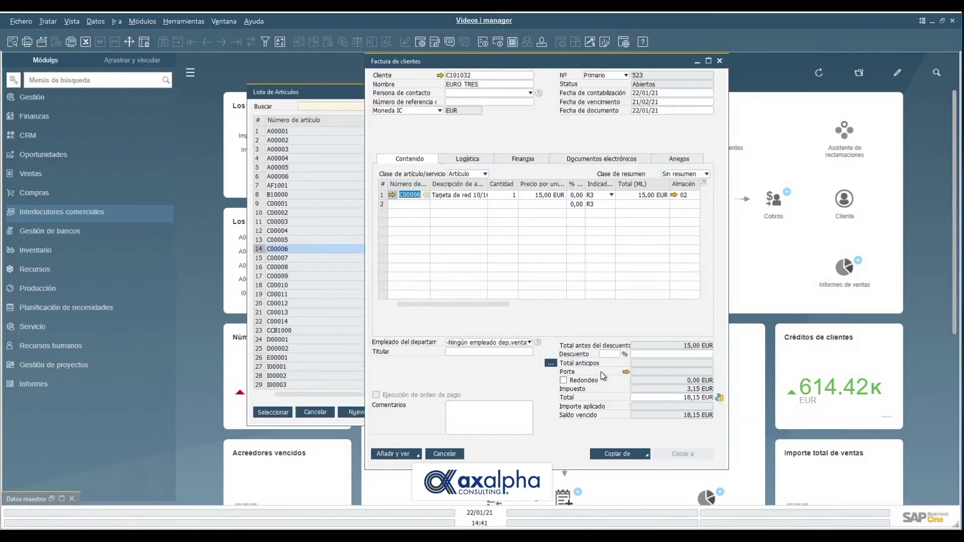
Set the unit price of the network card line to 50 EUR
key("Tab")
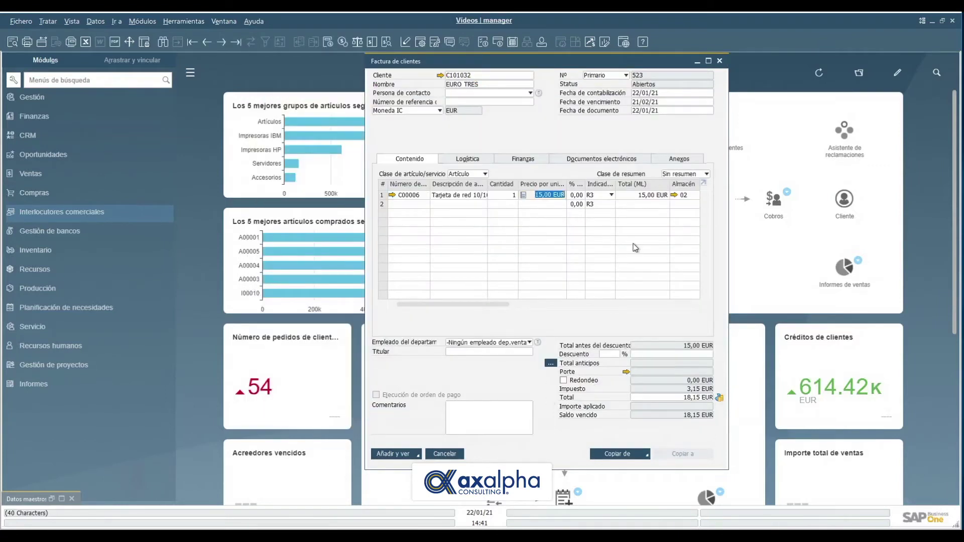
type("37")
key("Tab")
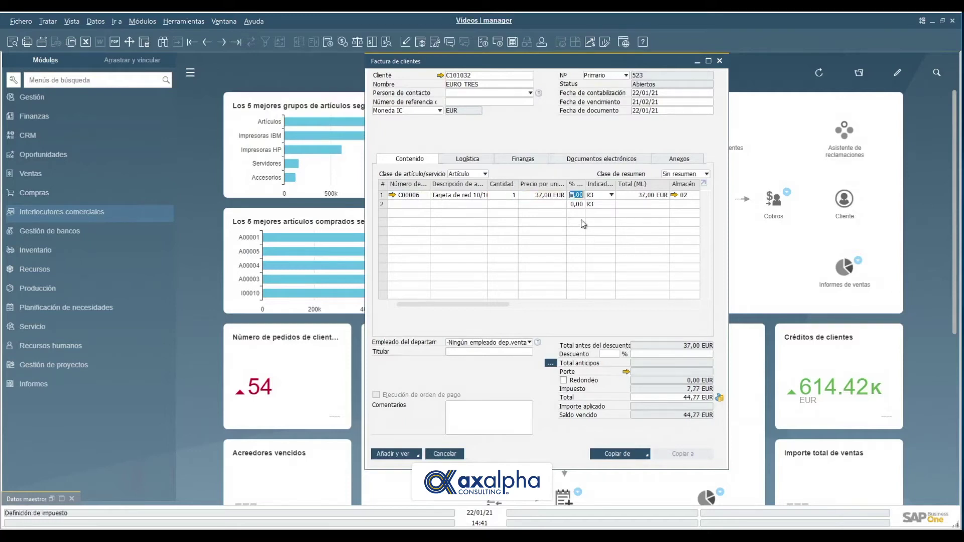
left_click(546, 199)
type("50")
key("Tab")
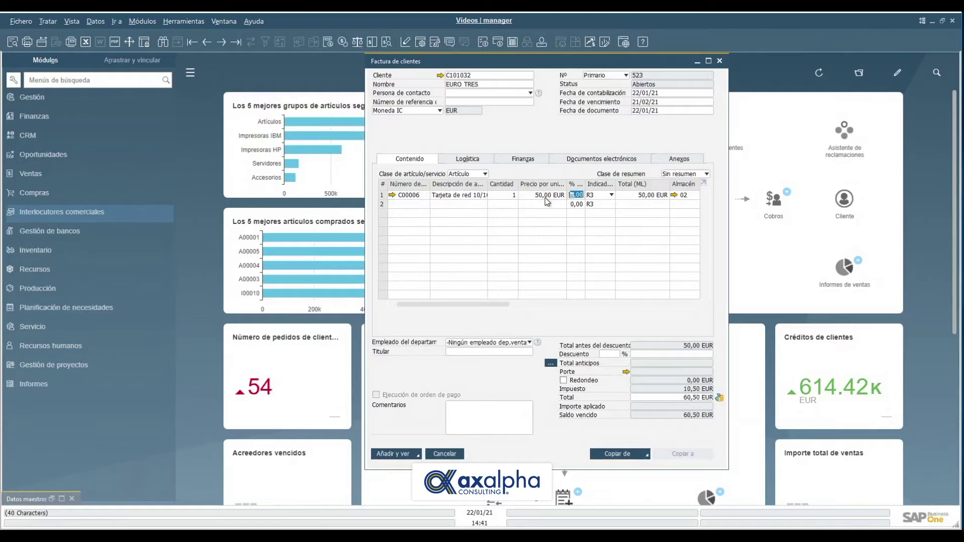
Add the EURO TRES invoice, agreeing to continue without a delivery and to create an unmodifiable document
left_click(385, 454)
left_click(363, 304)
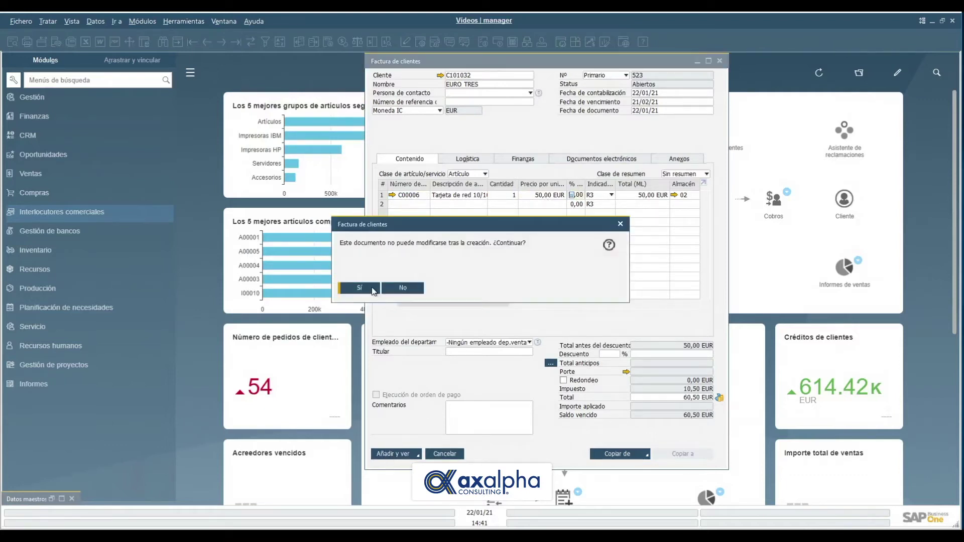
left_click(372, 291)
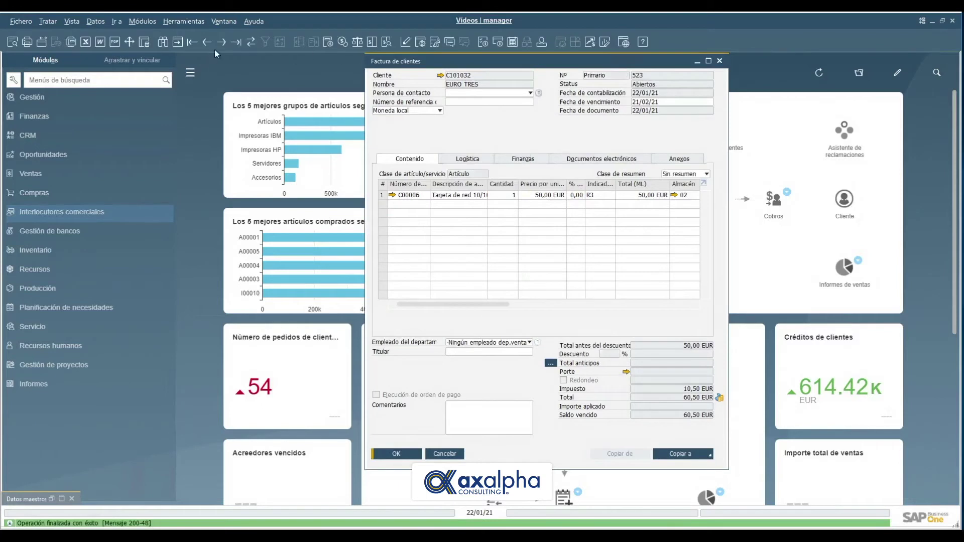
Start a new customer invoice with EURO MIL TV2 as the customer
left_click(184, 45)
left_click(530, 76)
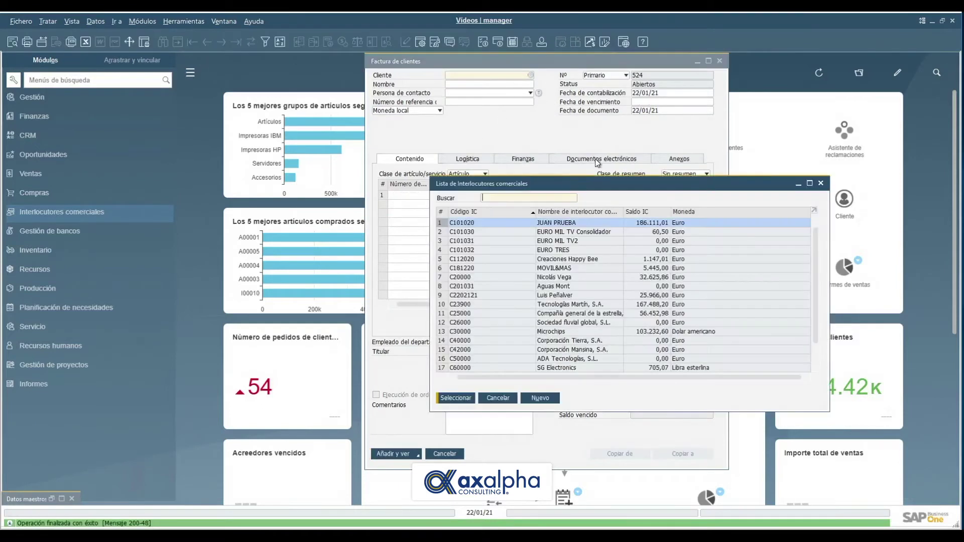
left_click(563, 242)
left_click(471, 400)
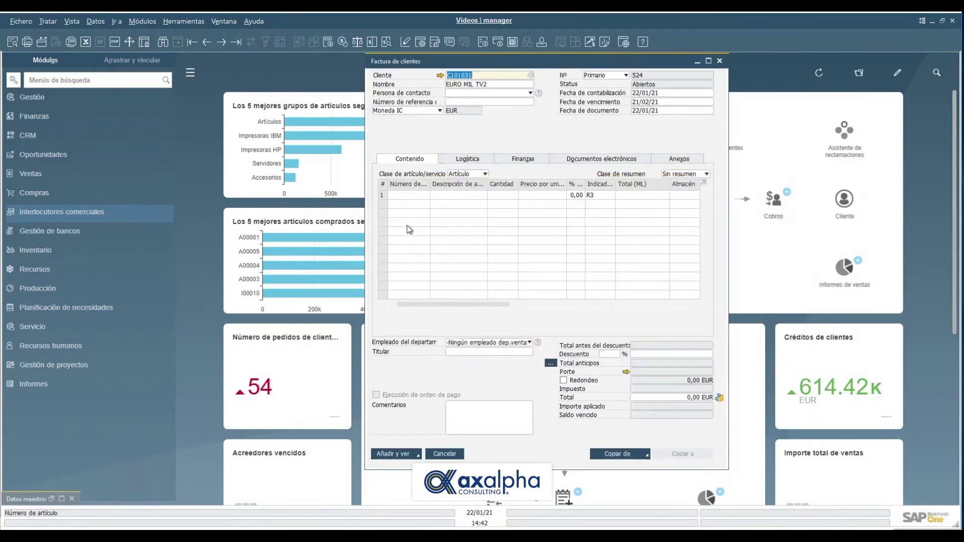
Add items C00008, Monitor 19' TFT, and C00009, Teclado Comfort USB, to the invoice lines together
left_click(419, 195)
left_click(427, 195)
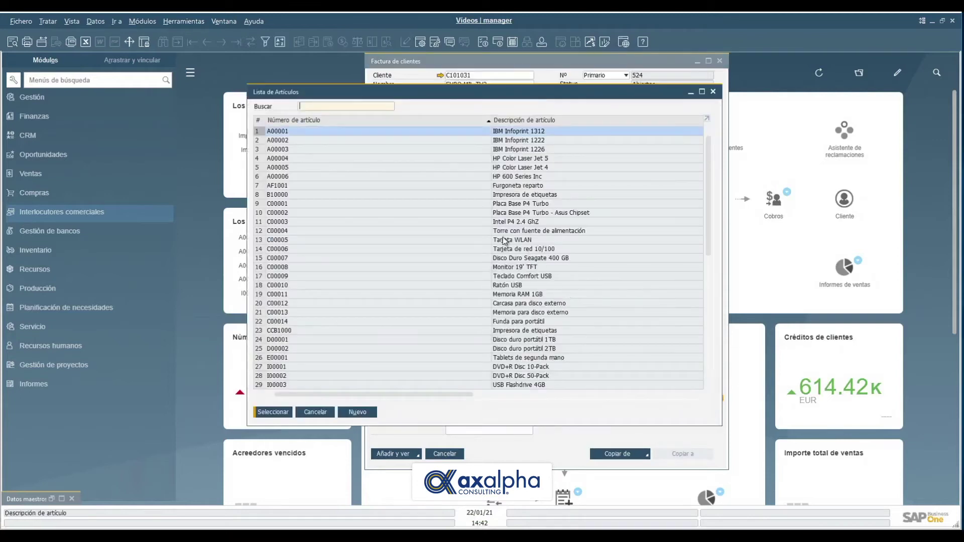
left_click_drag(523, 268, 524, 276)
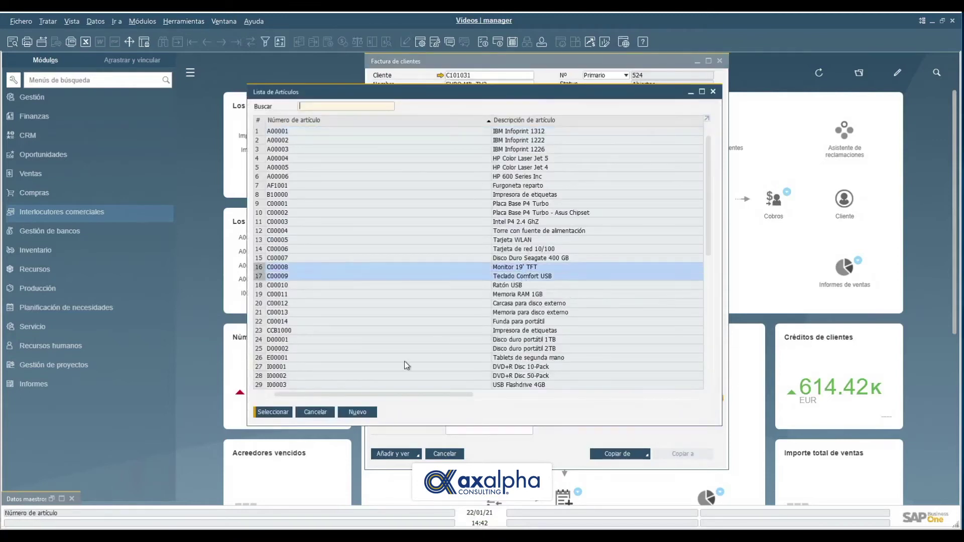
left_click(273, 412)
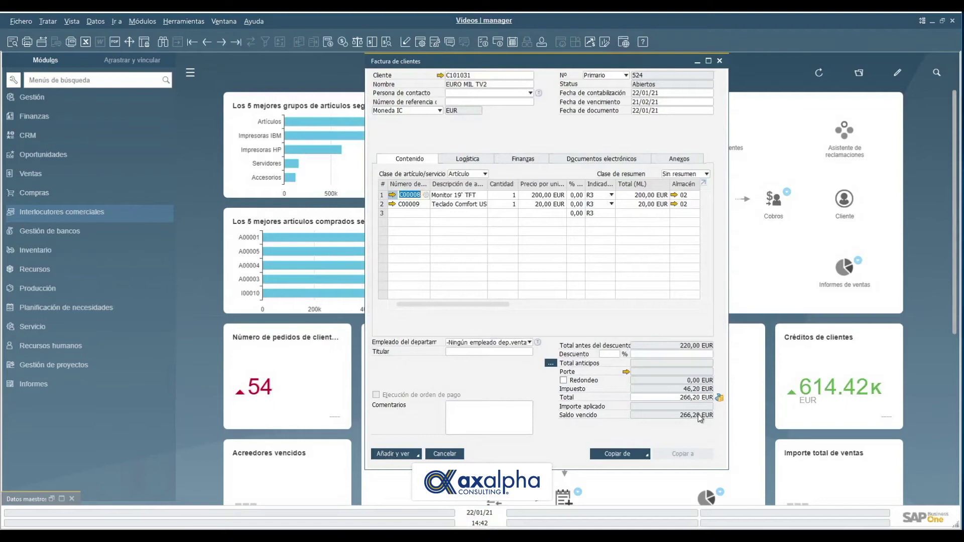
Add the EURO MIL TV2 invoice and accept the confirmations to post it
left_click(391, 454)
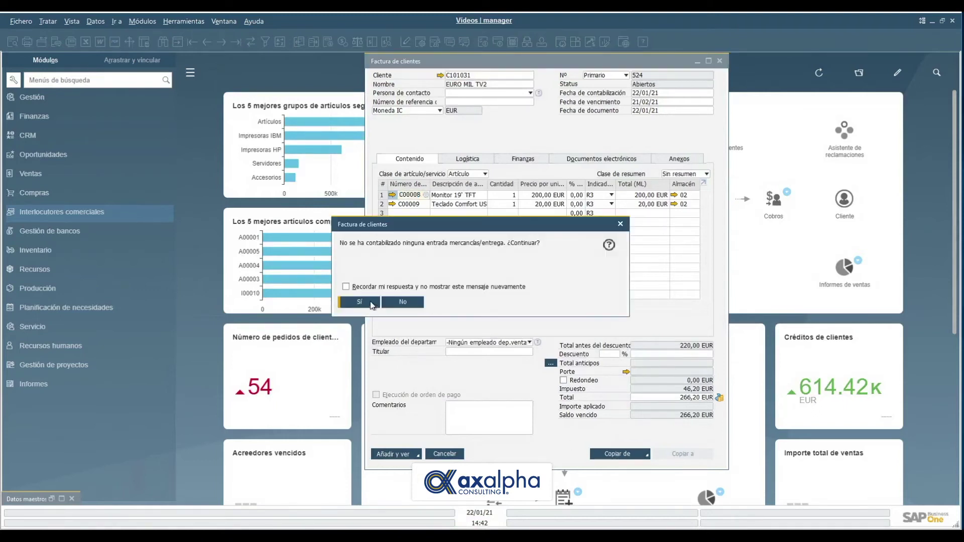
left_click(372, 304)
key("Return")
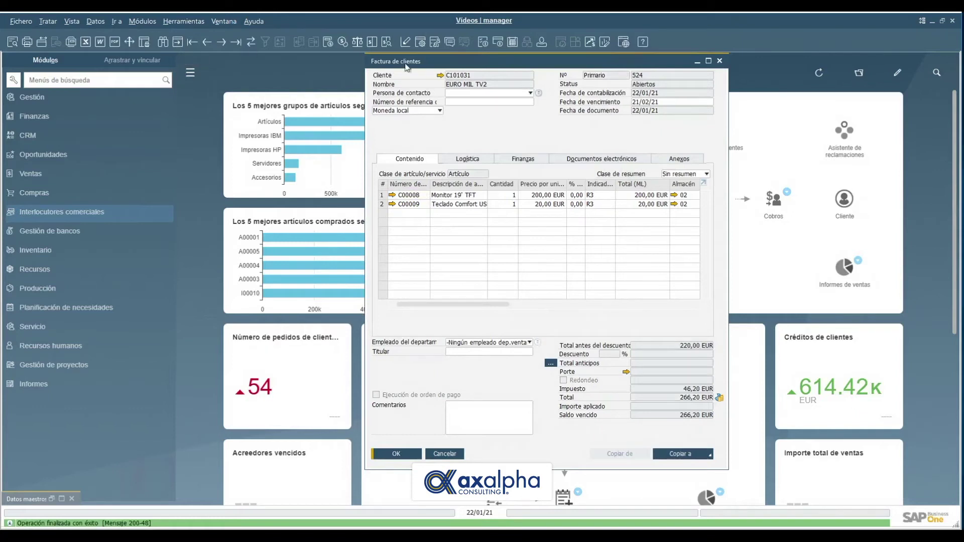
Start another customer invoice with EURO MIL TV Consolidador as the customer
left_click(178, 42)
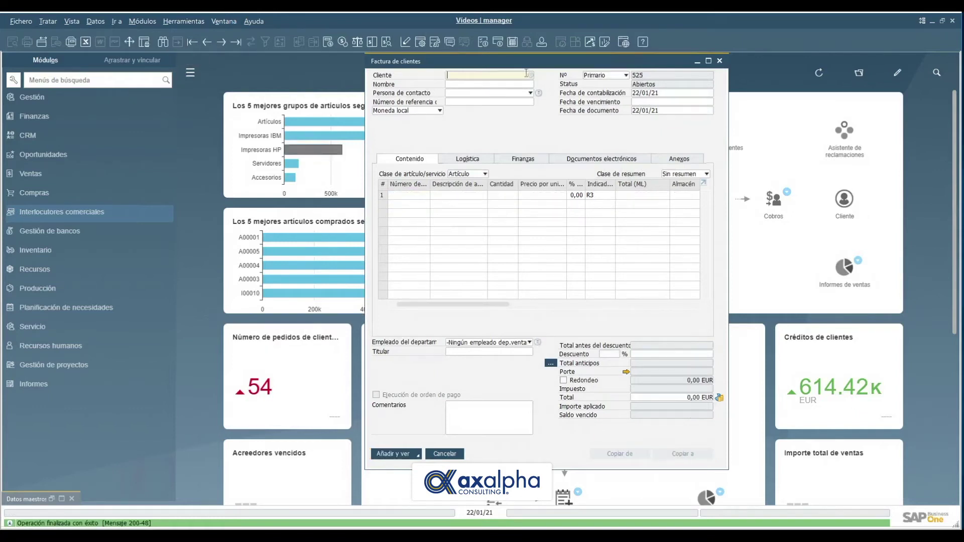
key("Tab")
left_click(580, 234)
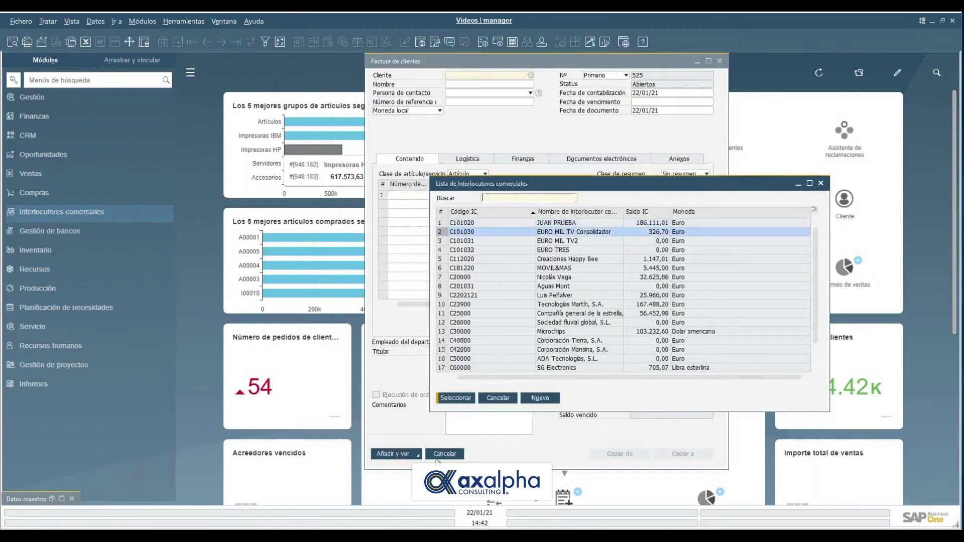
left_click(466, 402)
Add item C00010, Ratón USB, to the first line of the EURO MIL TV Consolidador invoice
left_click(412, 196)
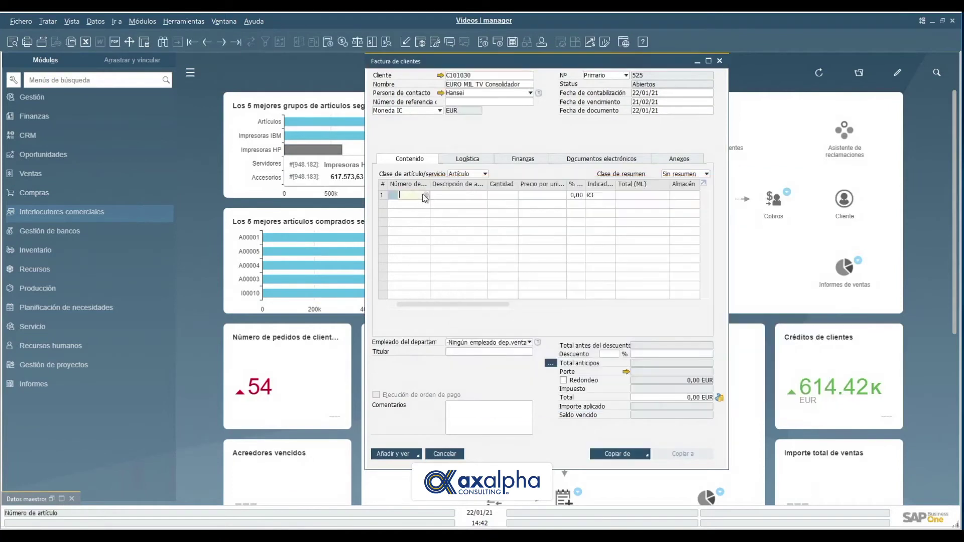
key("Tab")
left_click(505, 287)
left_click(289, 411)
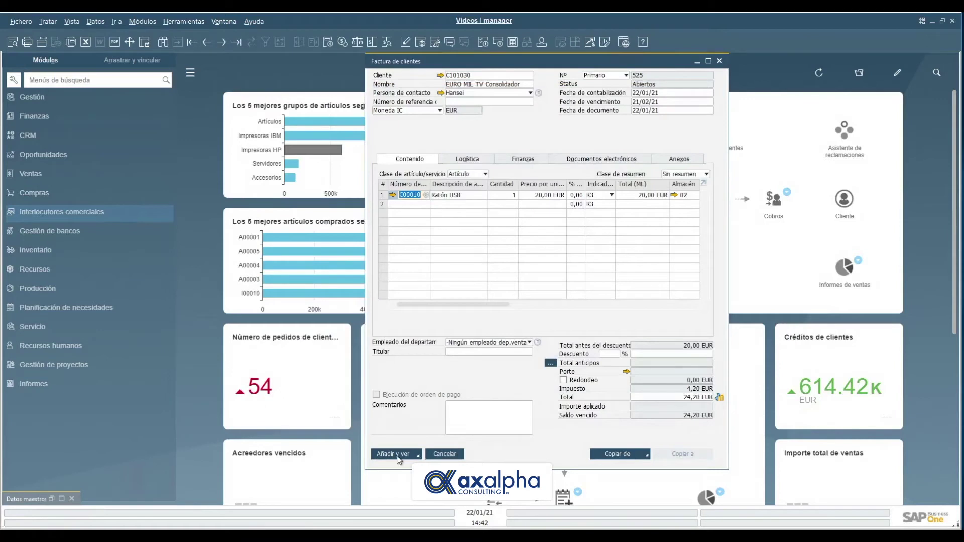
Post the EURO MIL TV Consolidador invoice, accept the confirmation and minimize the invoice form
left_click(420, 457)
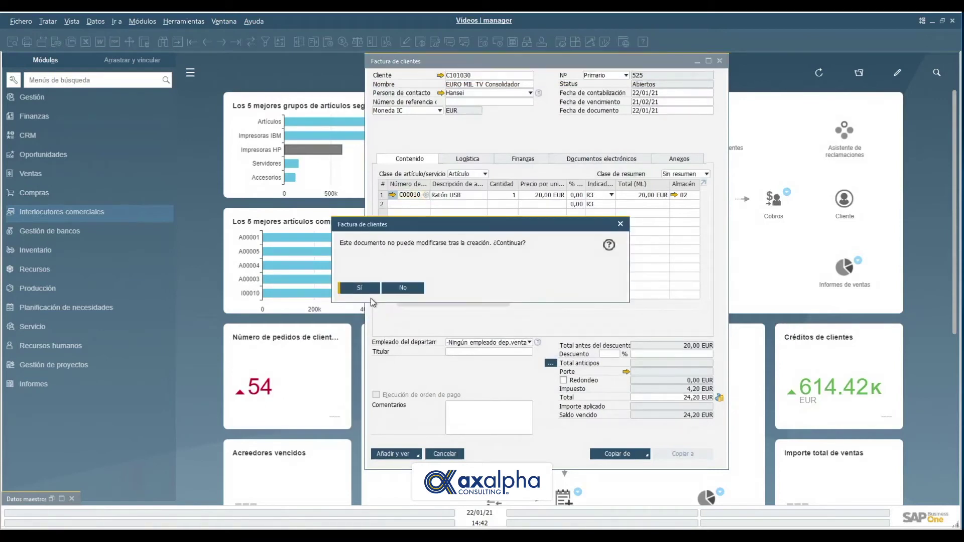
left_click(376, 291)
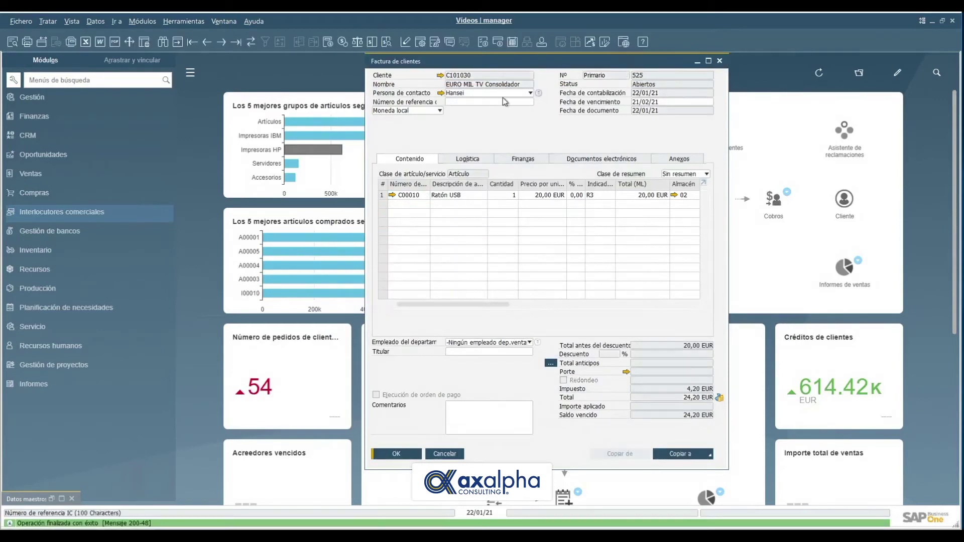
left_click(697, 61)
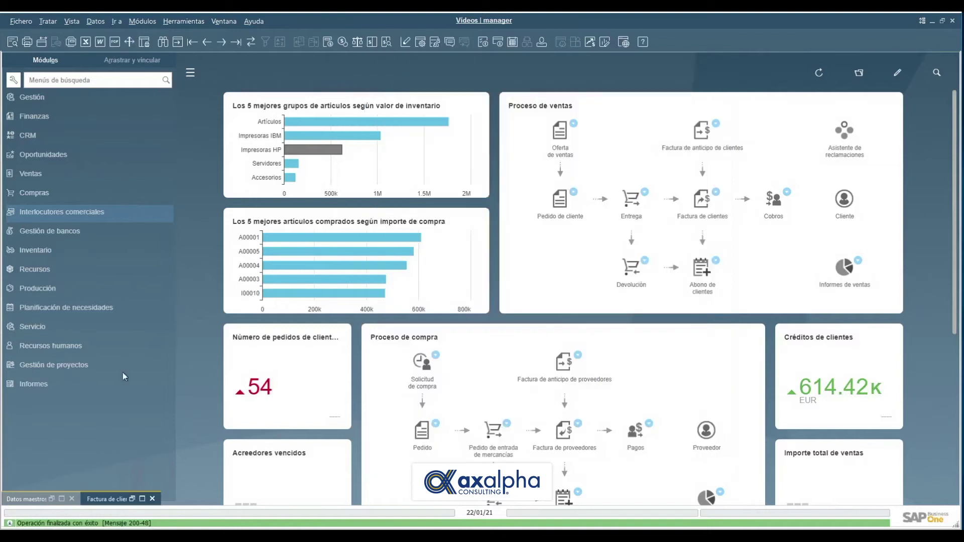
Go back through the partner master data to EURO MIL TV Consolidador and review the transactions behind its account balance
left_click(44, 501)
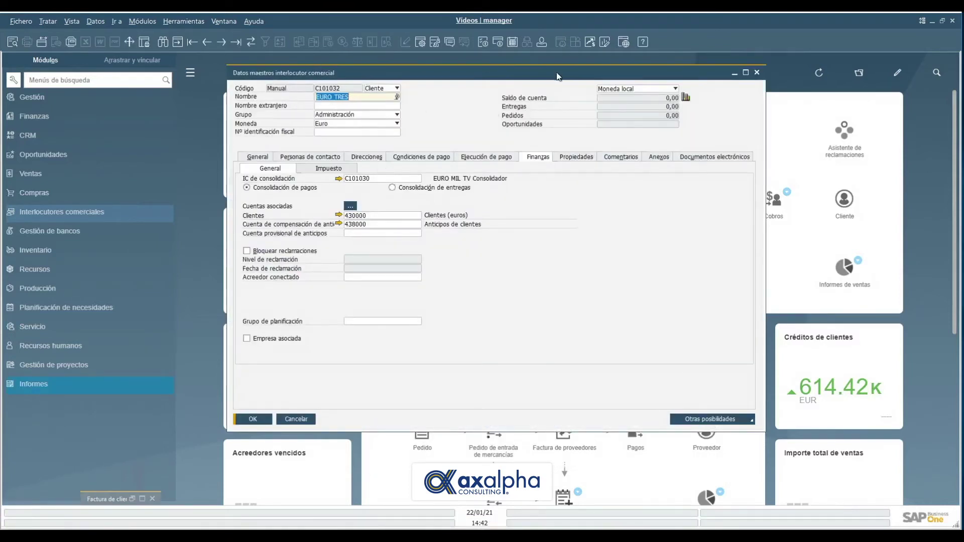
left_click(205, 46)
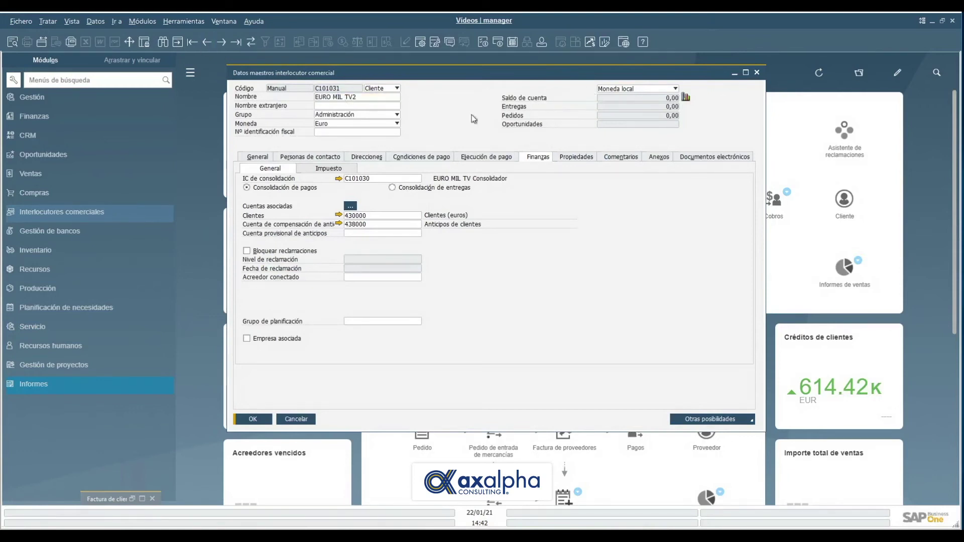
left_click(209, 41)
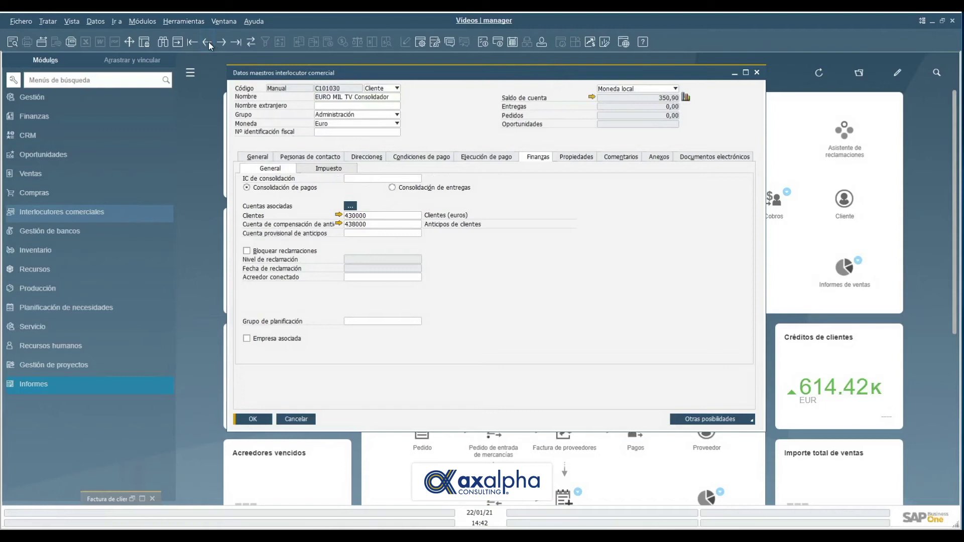
left_click(592, 98)
left_click(666, 181)
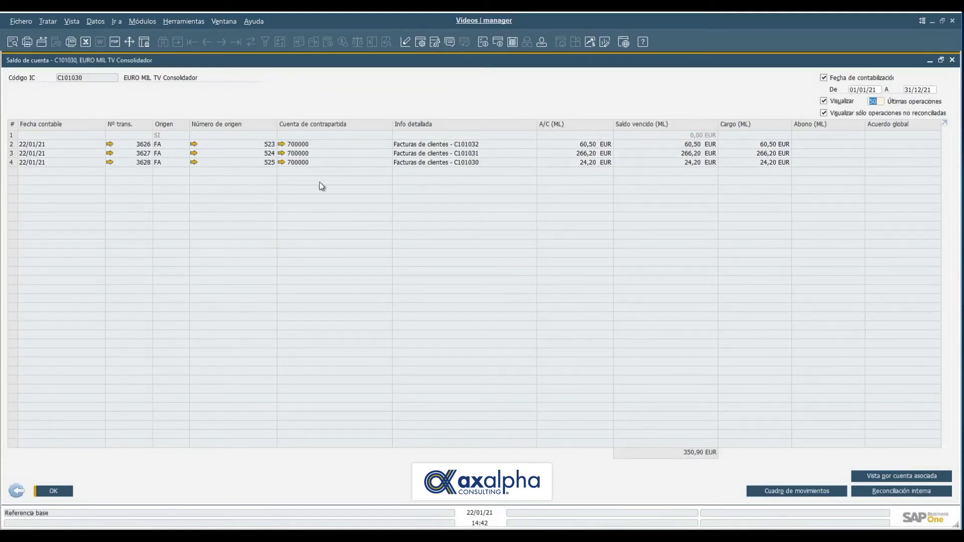
left_click(941, 60)
left_click(677, 180)
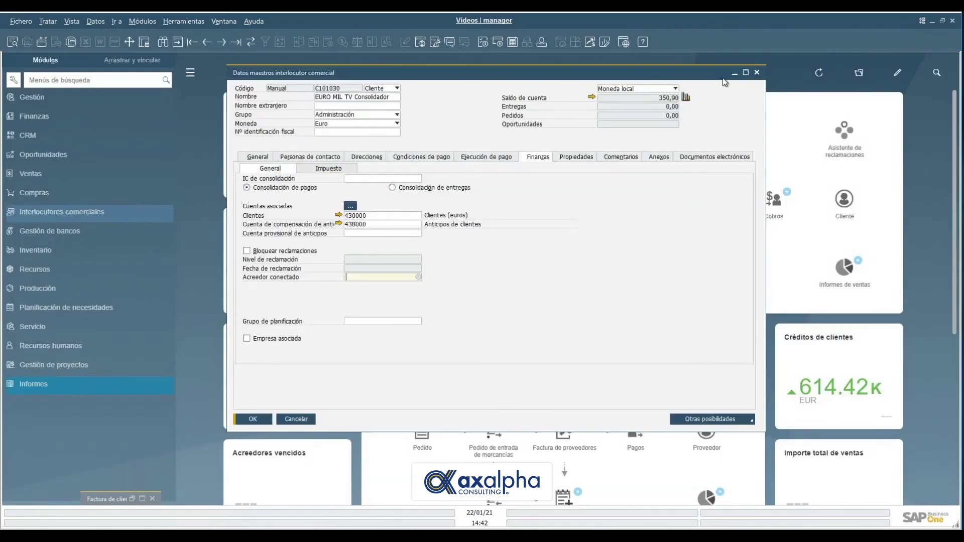
left_click(734, 72)
Open a new incoming payment (Cobros) and choose EURO MIL TV Consolidador as the customer
left_click(38, 231)
left_click(41, 181)
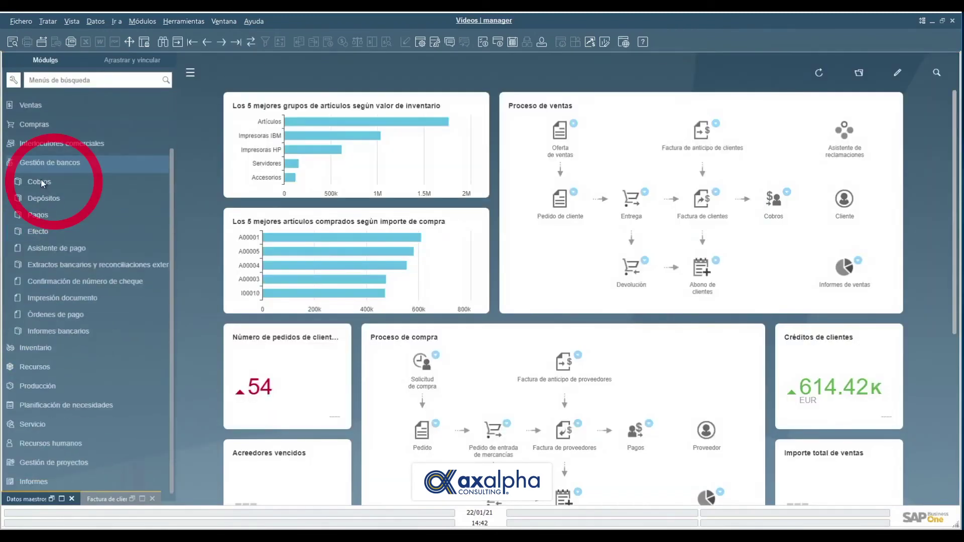
left_click(43, 197)
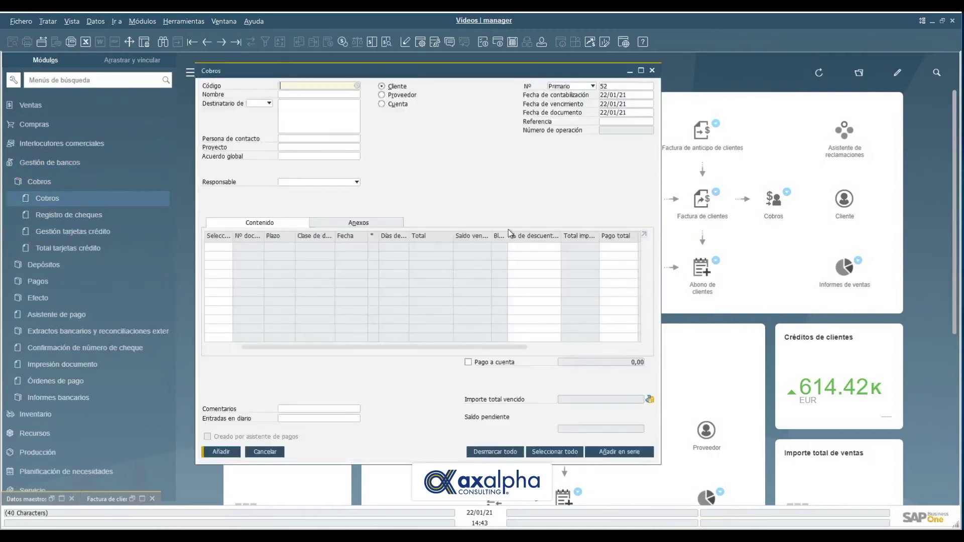
left_click(357, 86)
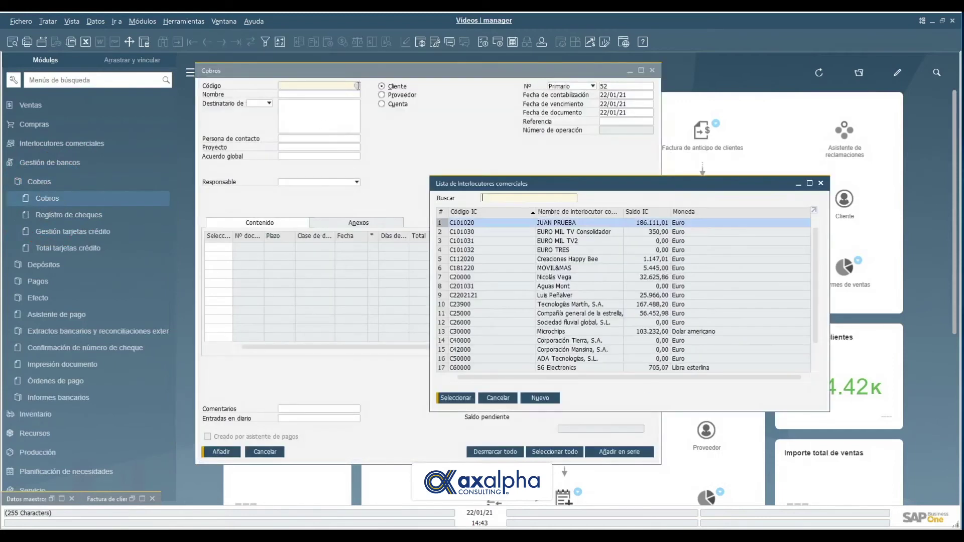
left_click(596, 230)
left_click(457, 398)
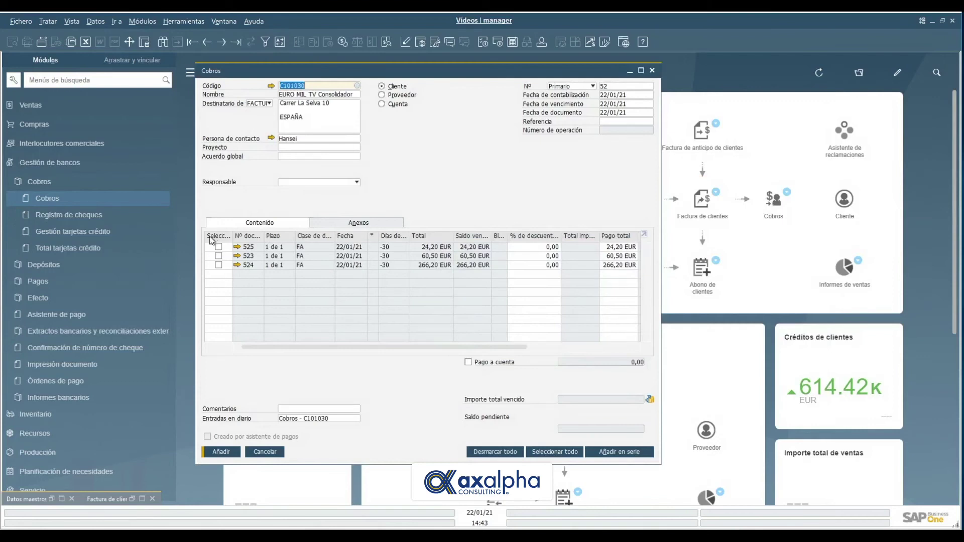
Switch the incoming payment's customer to EURO MIL TV2 and accept the consolidation notice
left_click(358, 88)
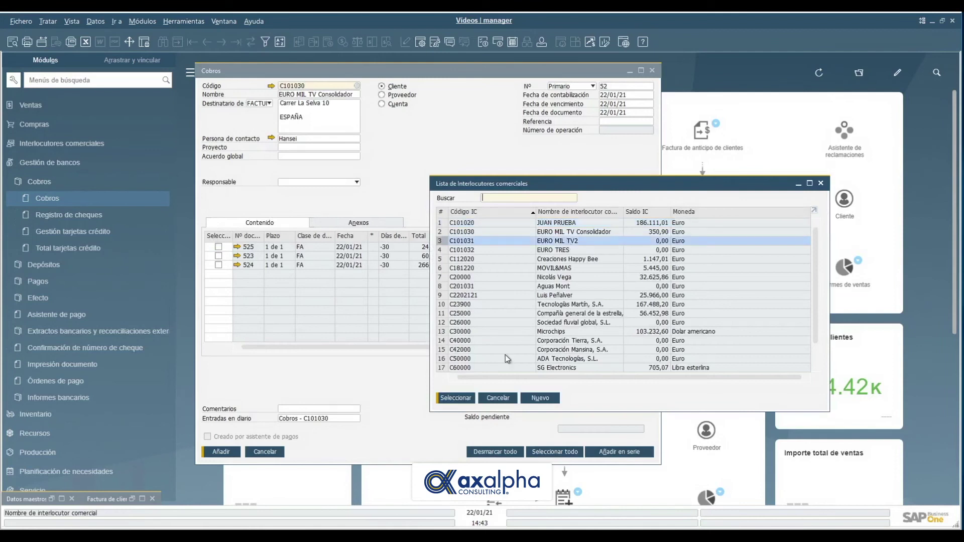
key("Down")
key("Down")
left_click(472, 397)
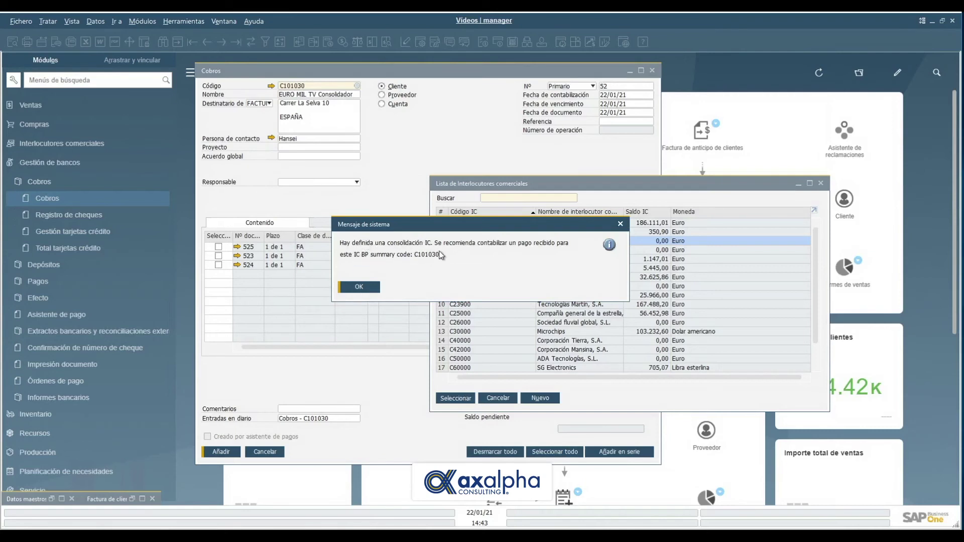
left_click(366, 290)
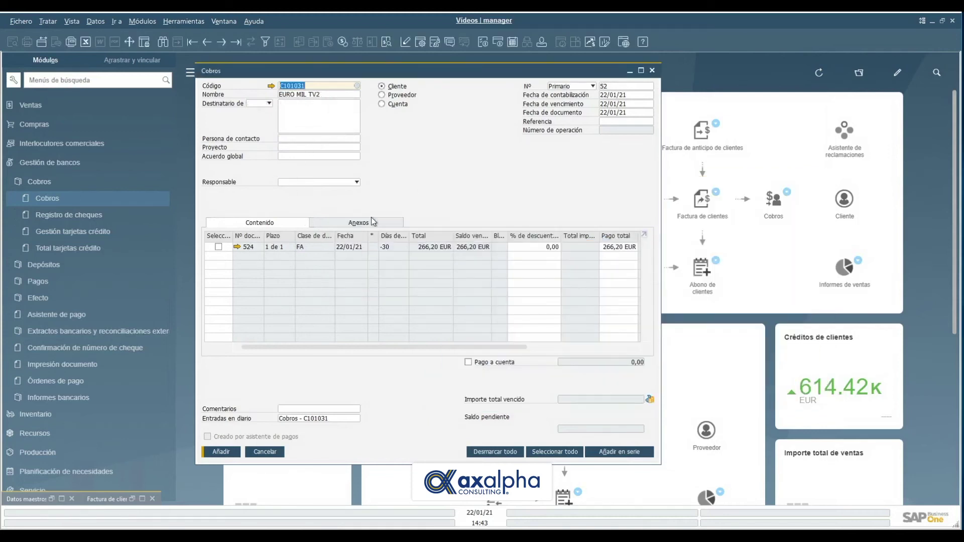
Mark invoice 524 for payment, check its payment means without entering an amount, and discard the EURO MIL TV2 payment
left_click(218, 247)
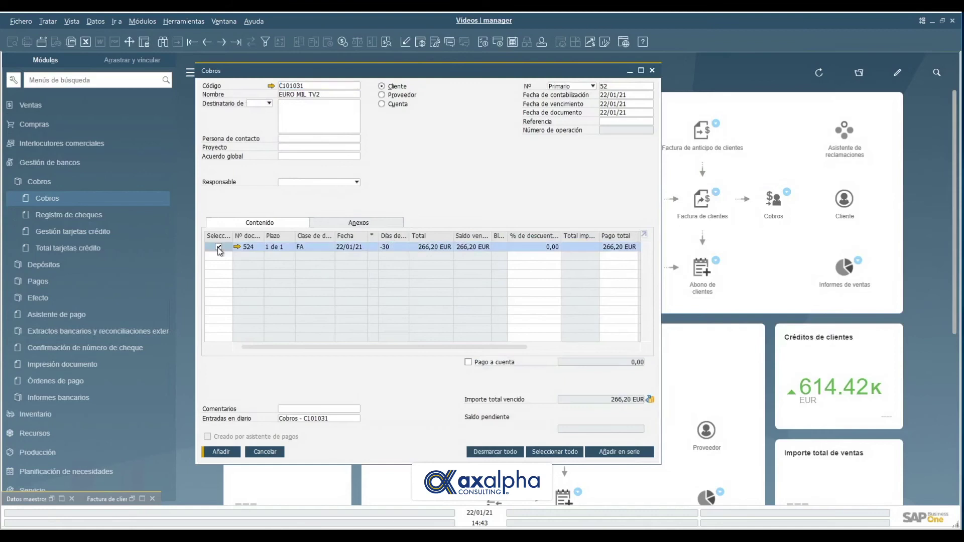
left_click(650, 399)
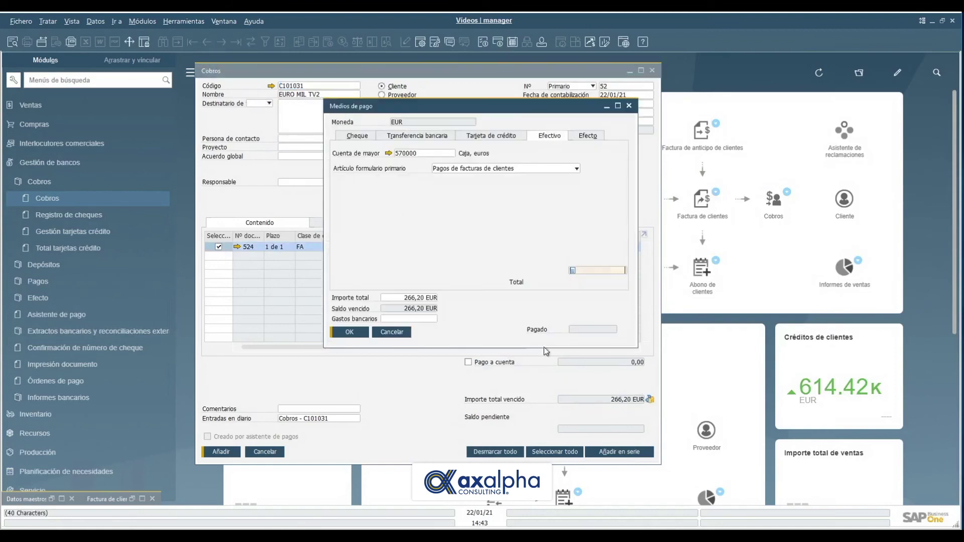
left_click(630, 106)
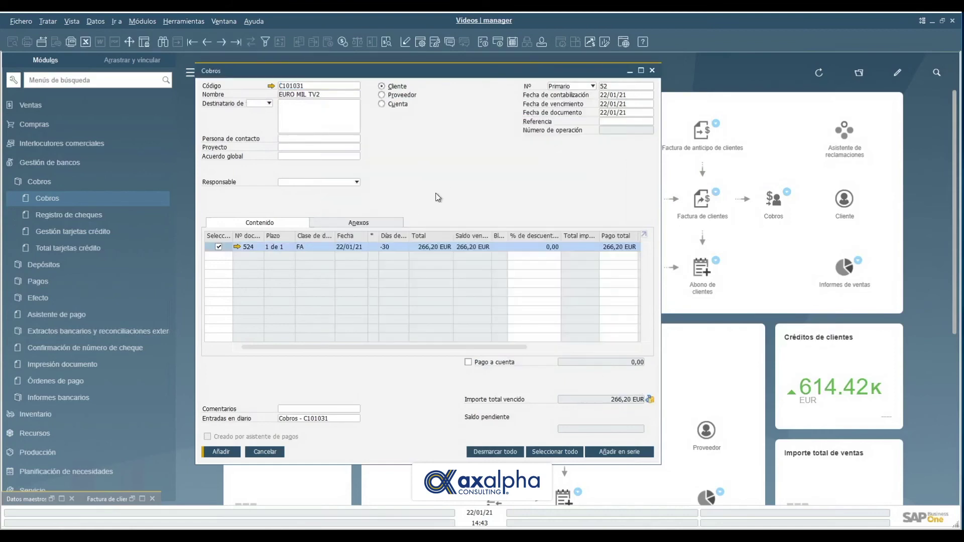
left_click(166, 43)
left_click(360, 289)
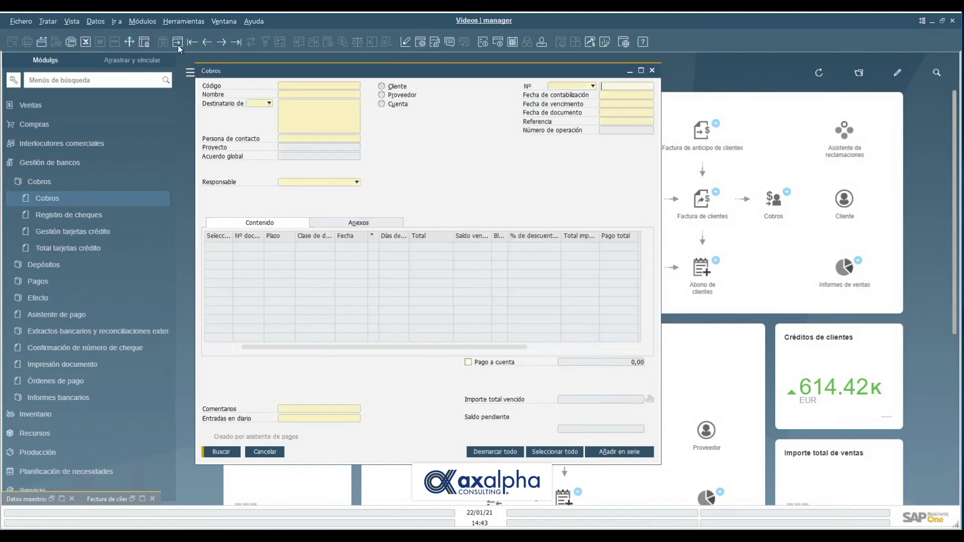
Return the payment form to add mode and select EURO MIL TV Consolidador as the paying customer
left_click(179, 43)
left_click(357, 86)
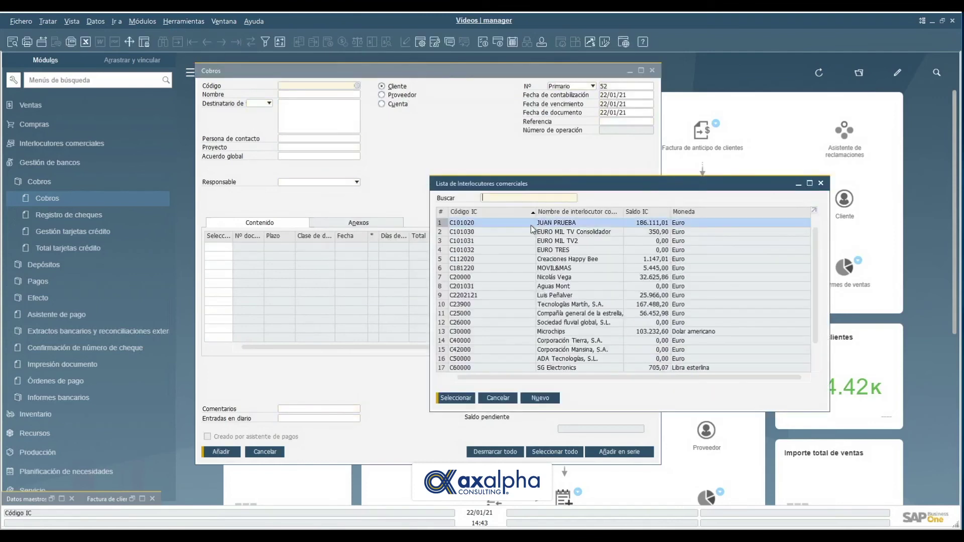
key("Down")
left_click(455, 398)
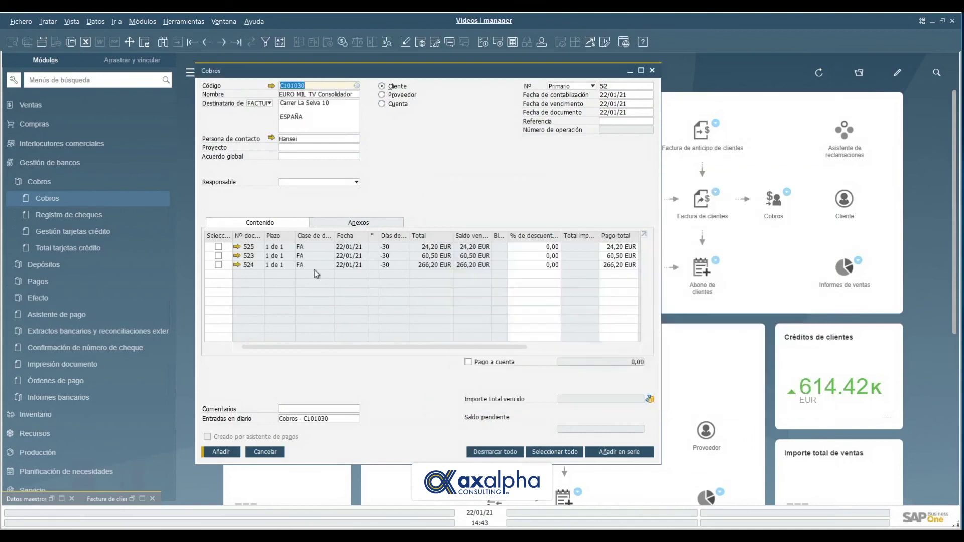
Mark invoices 525, 523 and 524 to be covered by this payment
left_click(218, 248)
left_click(218, 256)
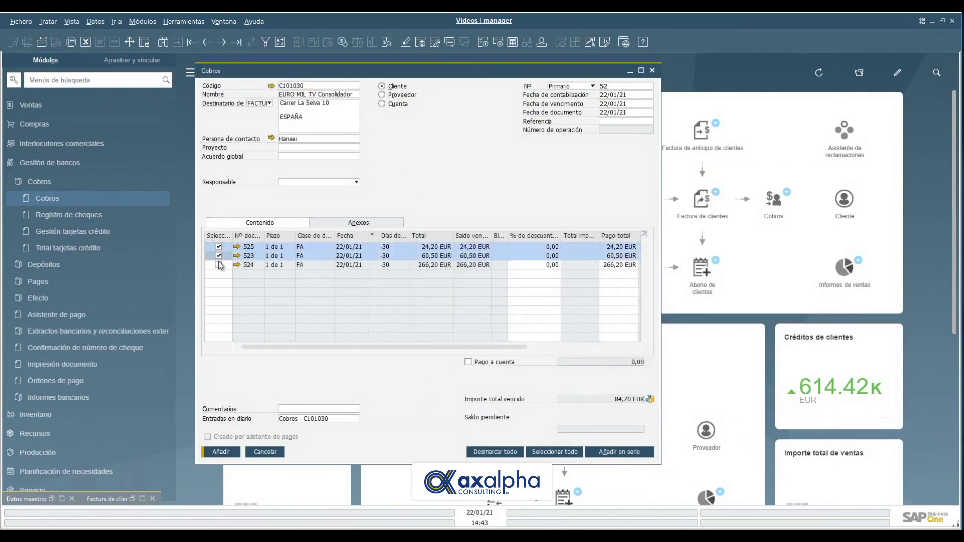
left_click(218, 264)
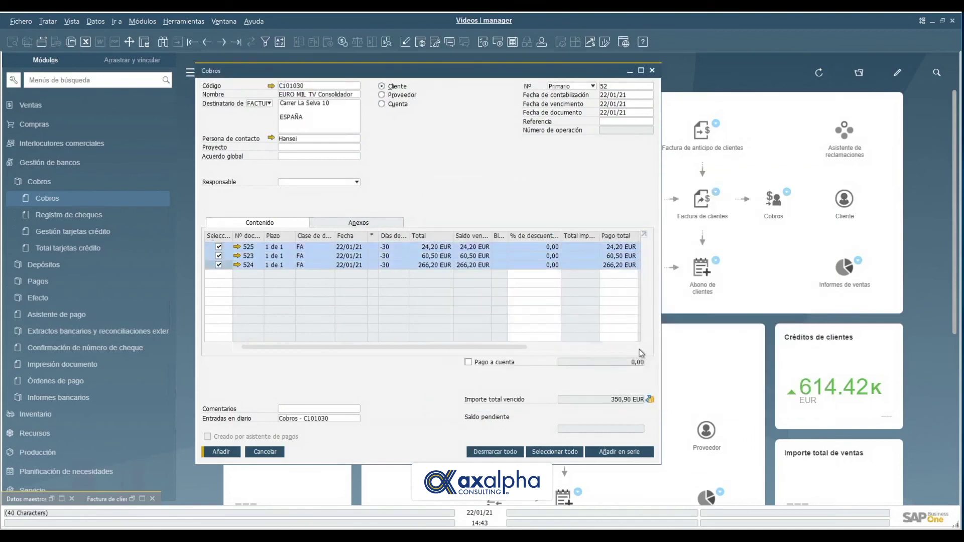
Settle the full 350,90 EUR in cash through G/L account 570000 in the payment means
left_click(651, 400)
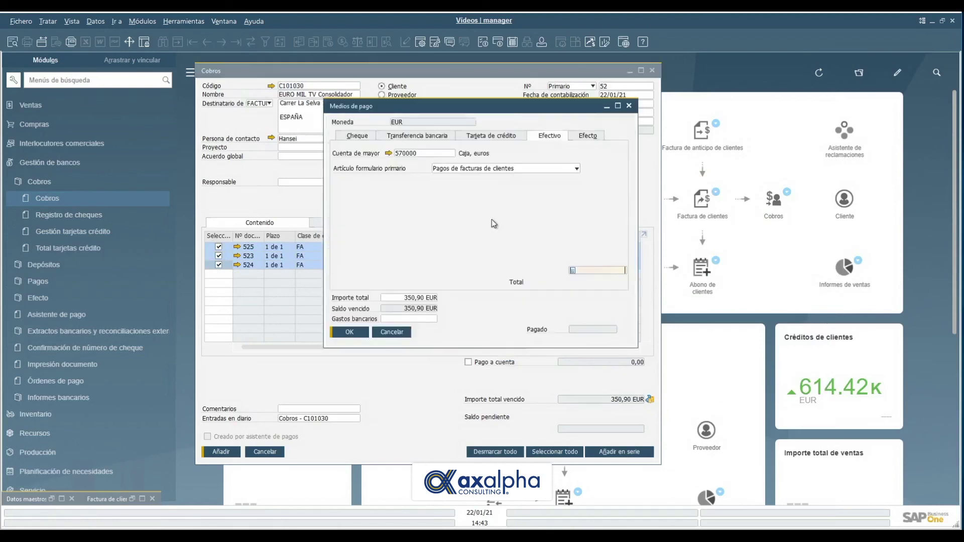
right_click(595, 269)
left_click(639, 292)
left_click(361, 334)
Add the incoming payment, confirm its creation and close the payment form
left_click(216, 453)
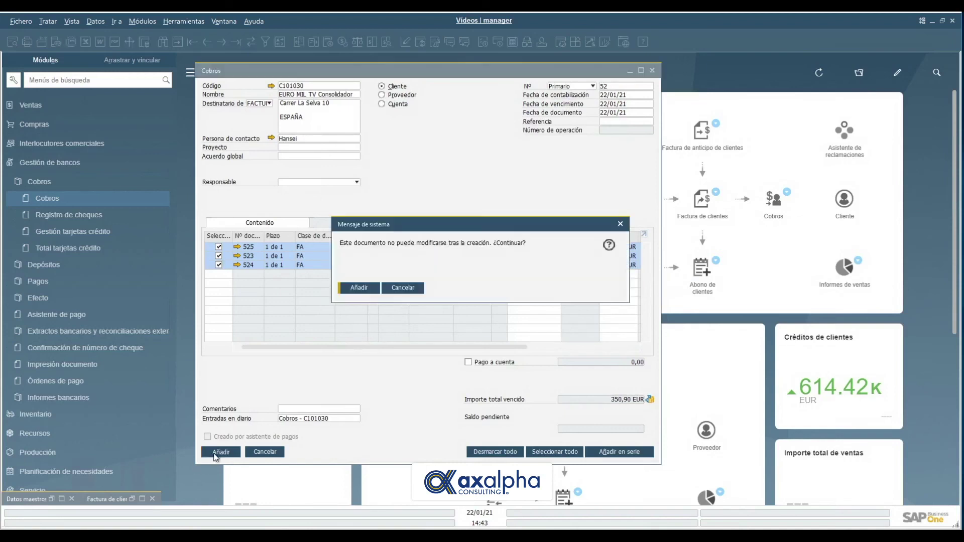
left_click(358, 288)
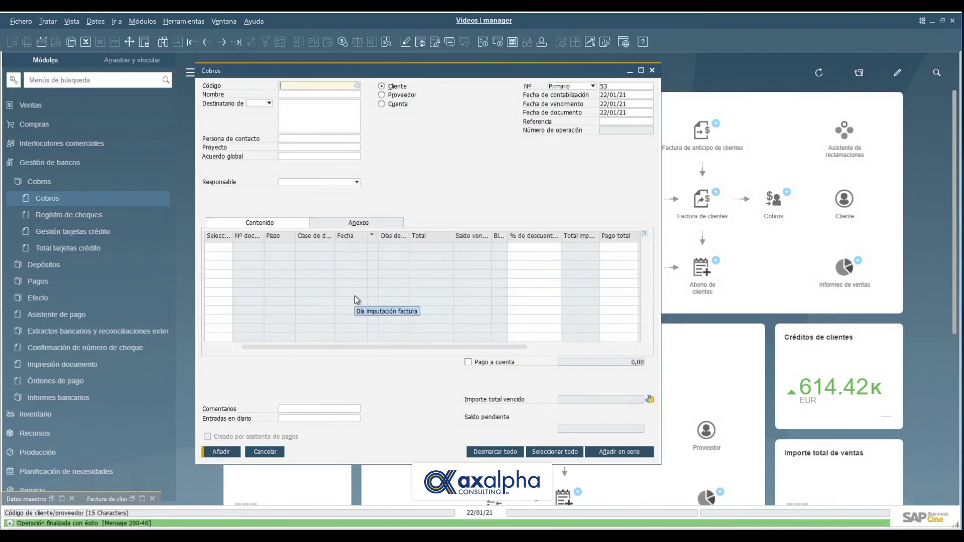
left_click(653, 71)
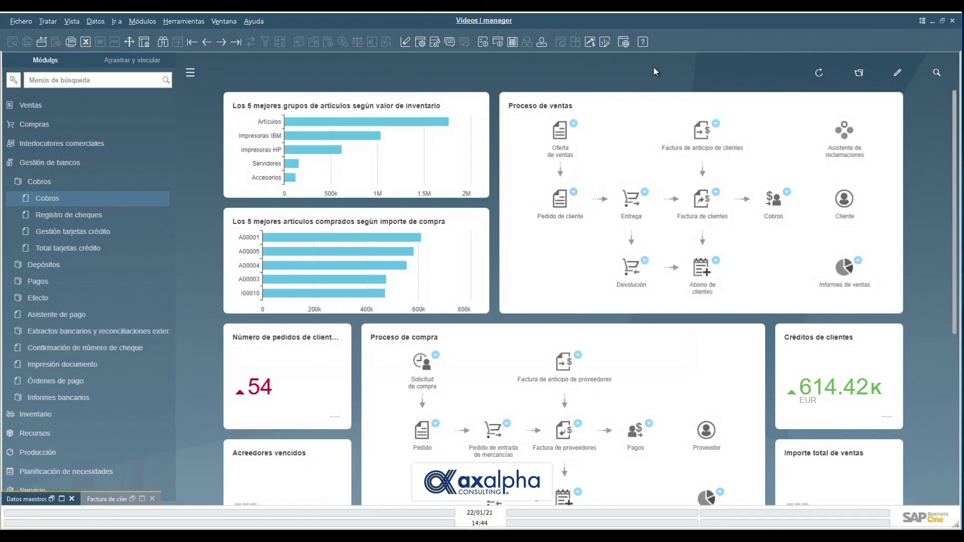